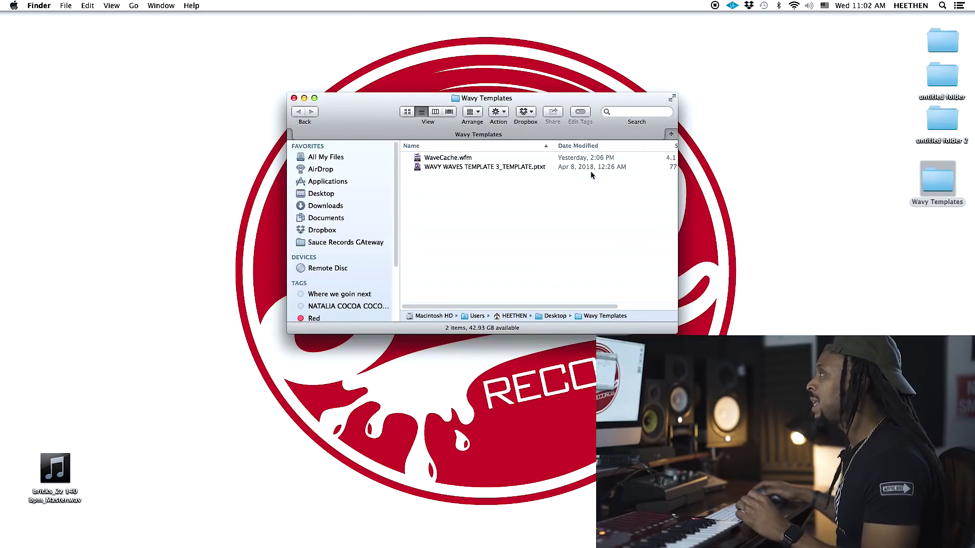
Select the WAVY WAVES TEMPLATE 3_TEMPLATE.ptxt file in the Wavy Templates folder.
click(525, 167)
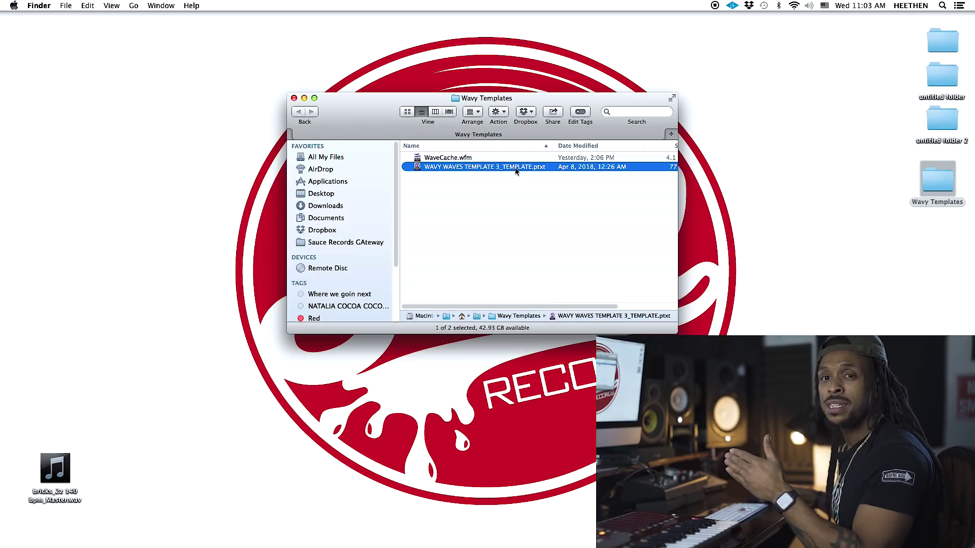
Create a session from the Wavy Waves template with BWF, 24-bit, 48 kHz settings, named Youtube FAM.
double_click(516, 167)
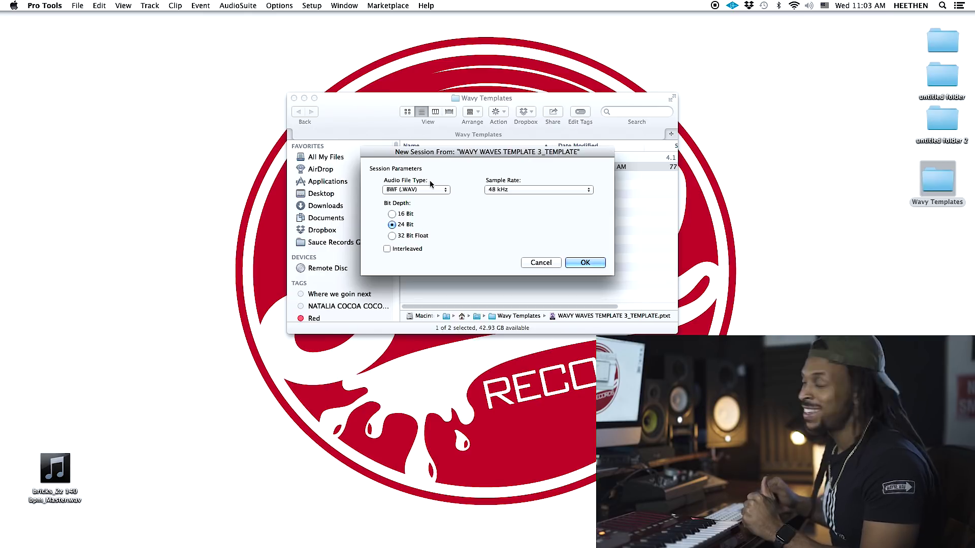
click(588, 264)
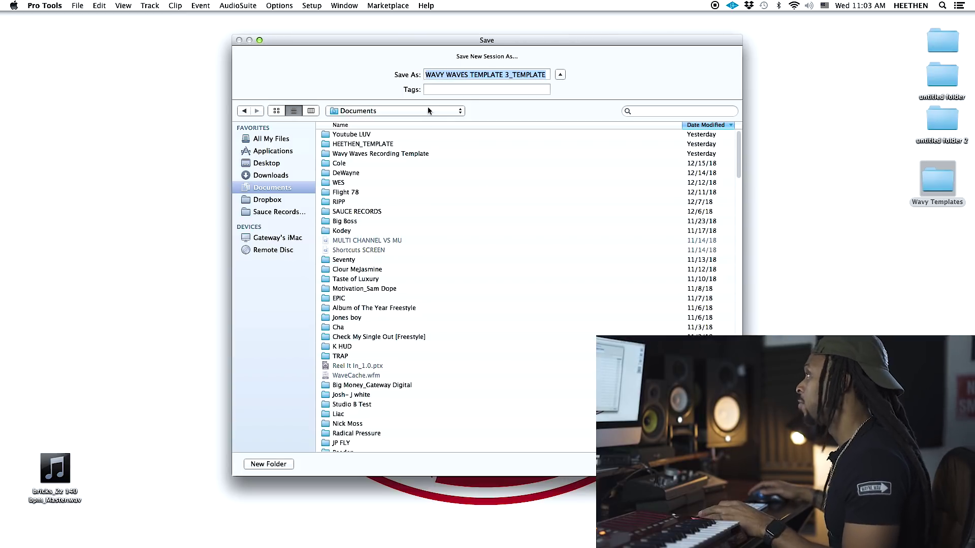
text(Y)
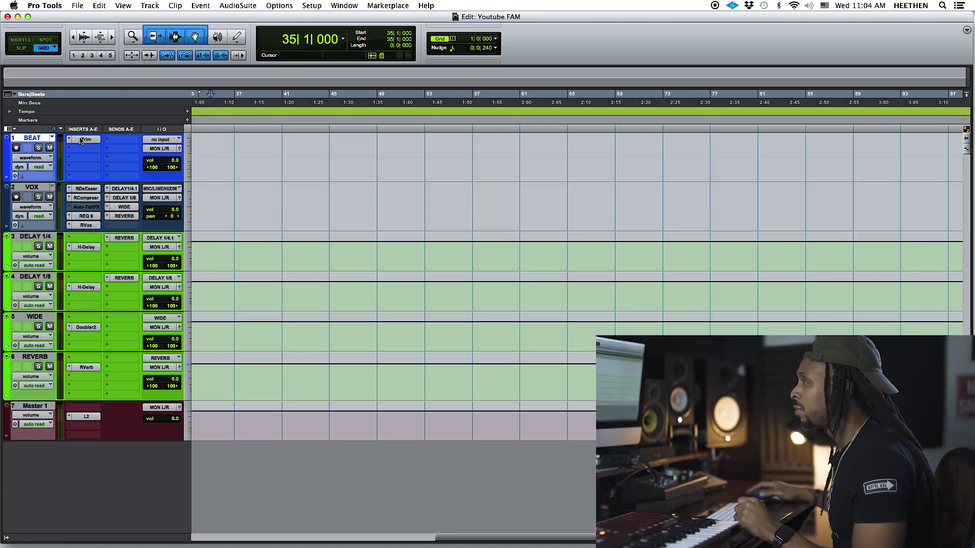
Enlarge the VOX track, then select the DELAY 1/4, DELAY 1/8, WIDE and REVERB tracks in turn.
click(24, 192)
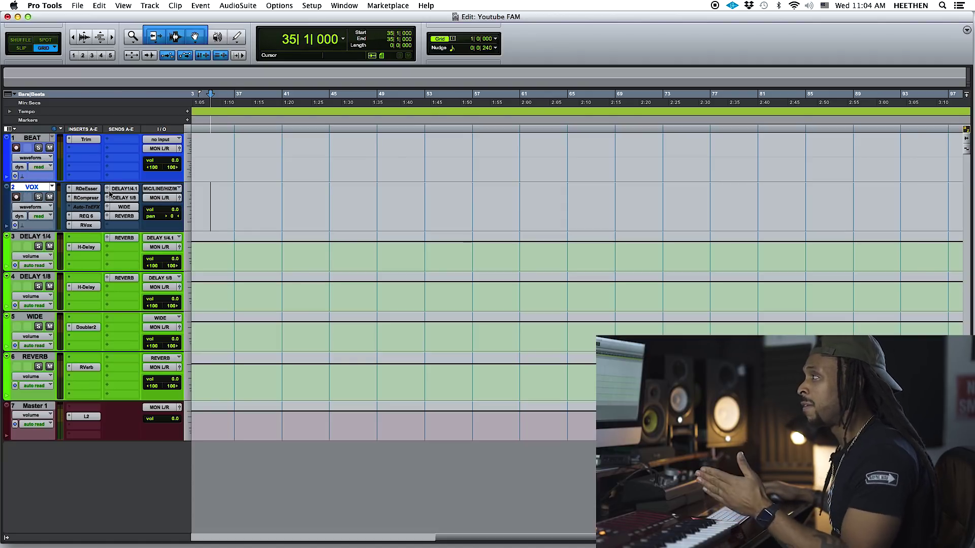
drag(89, 232, 87, 261)
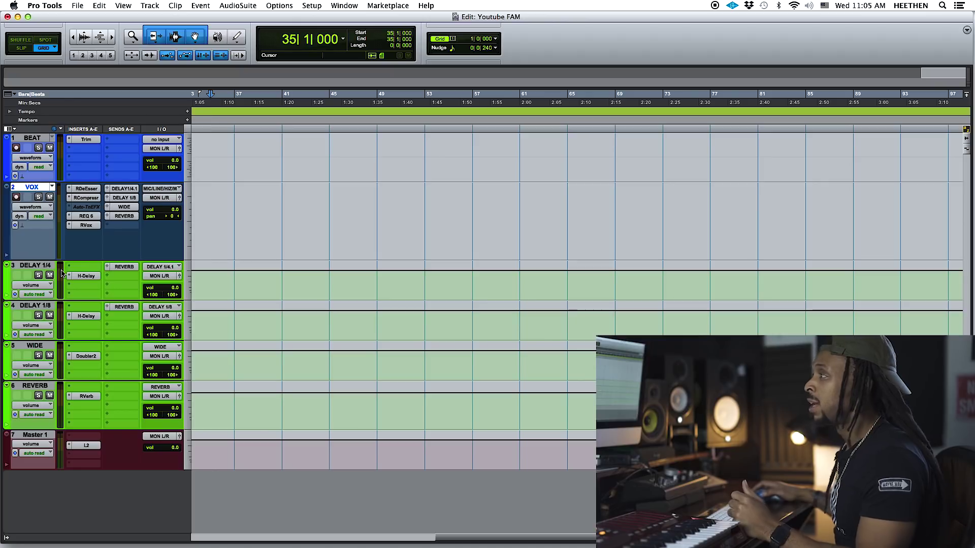
click(33, 265)
click(40, 307)
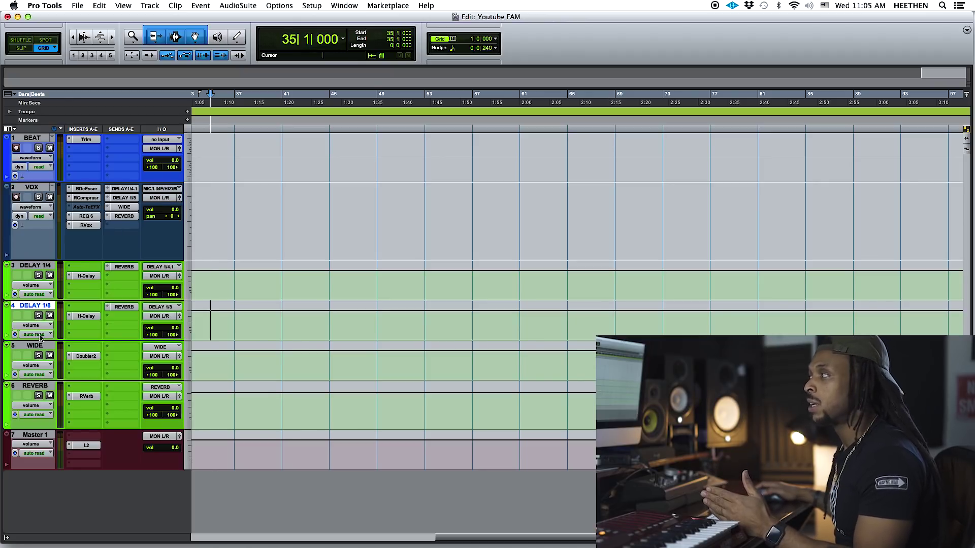
click(40, 347)
click(36, 385)
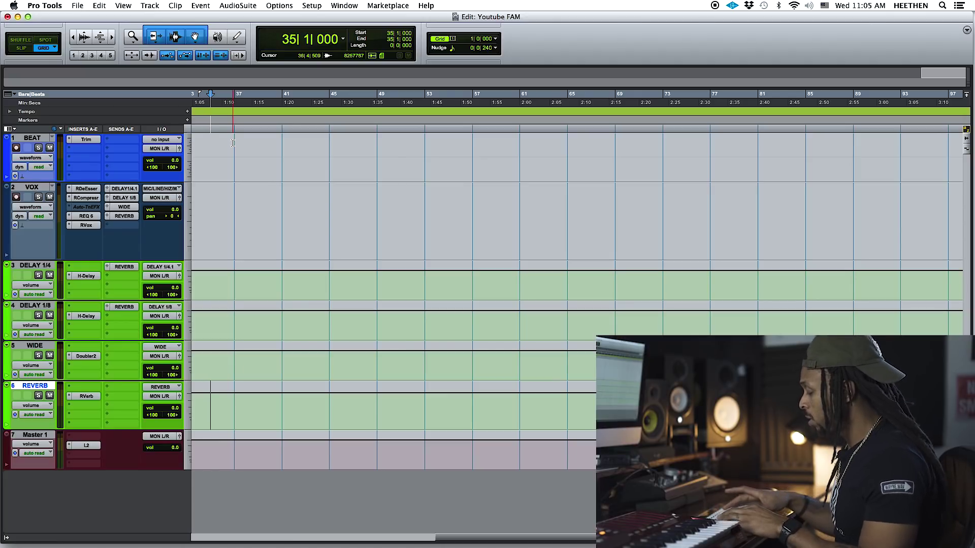
Import bricks_2z 140 bpm_Master from the Desktop, sending it to the Clip List.
key(super+shift+i)
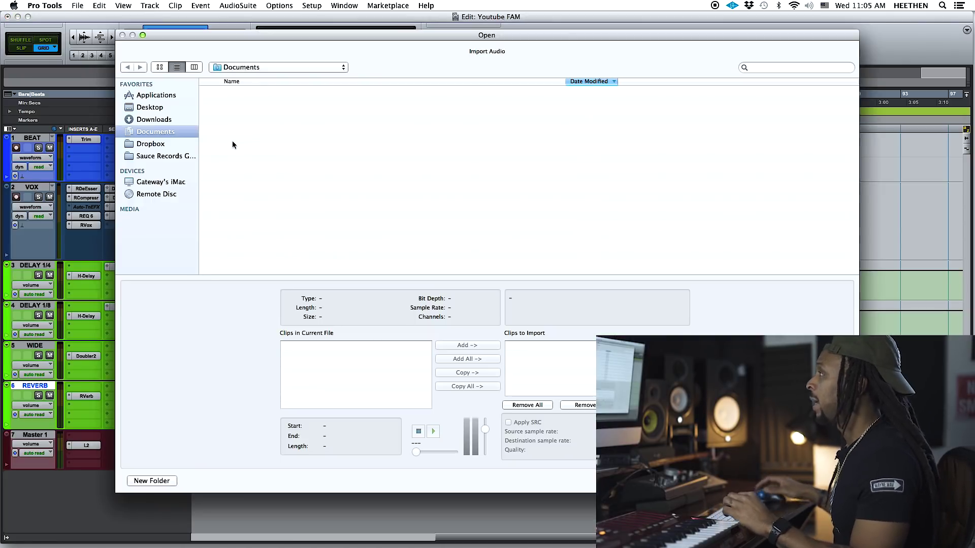
click(160, 107)
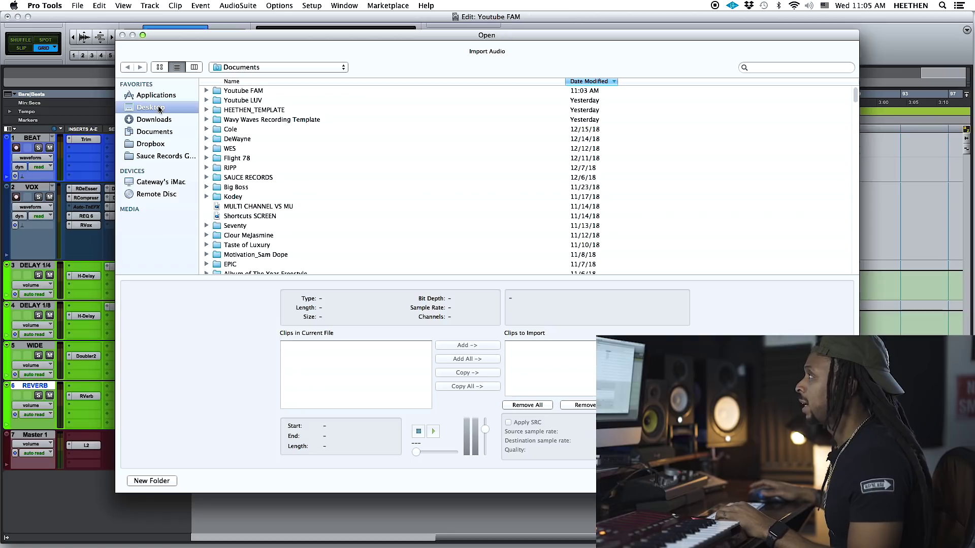
click(245, 92)
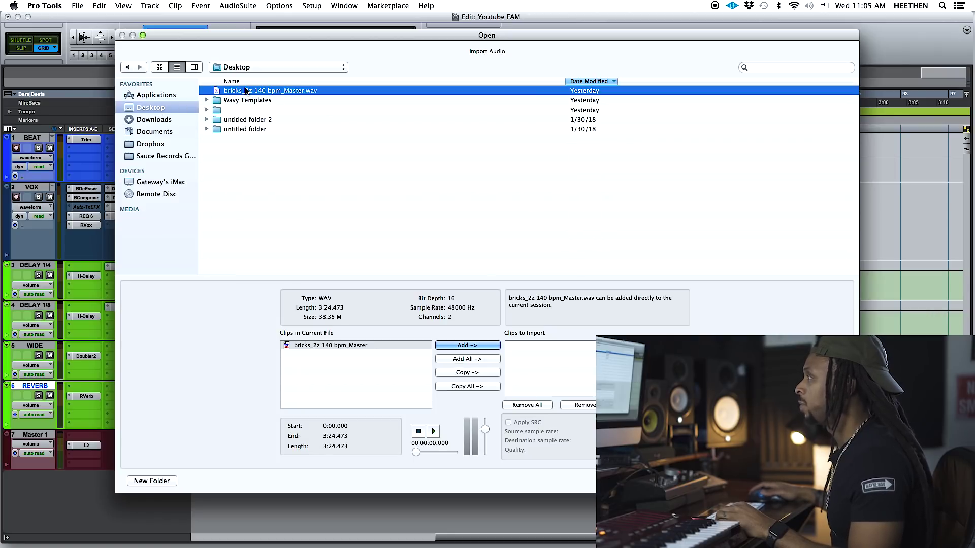
click(467, 346)
click(826, 480)
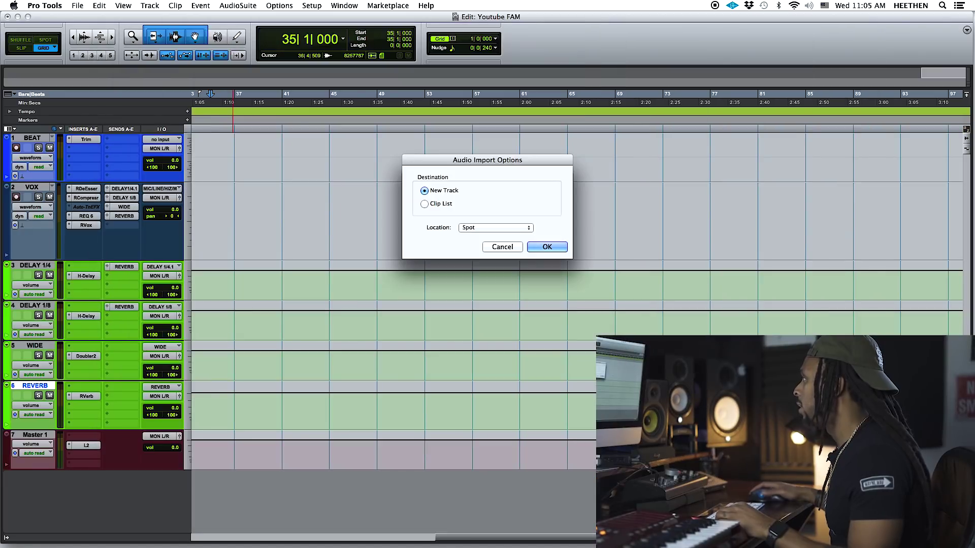
click(440, 204)
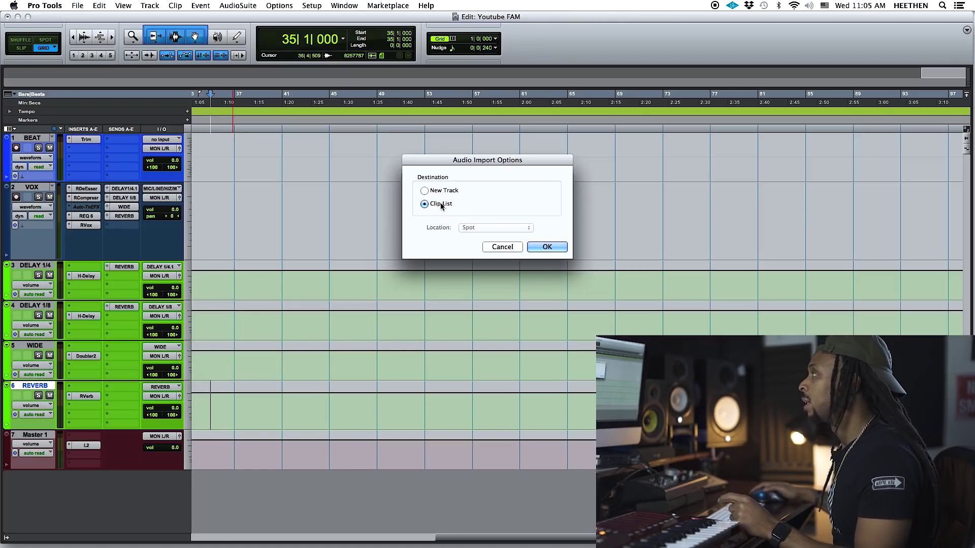
click(543, 249)
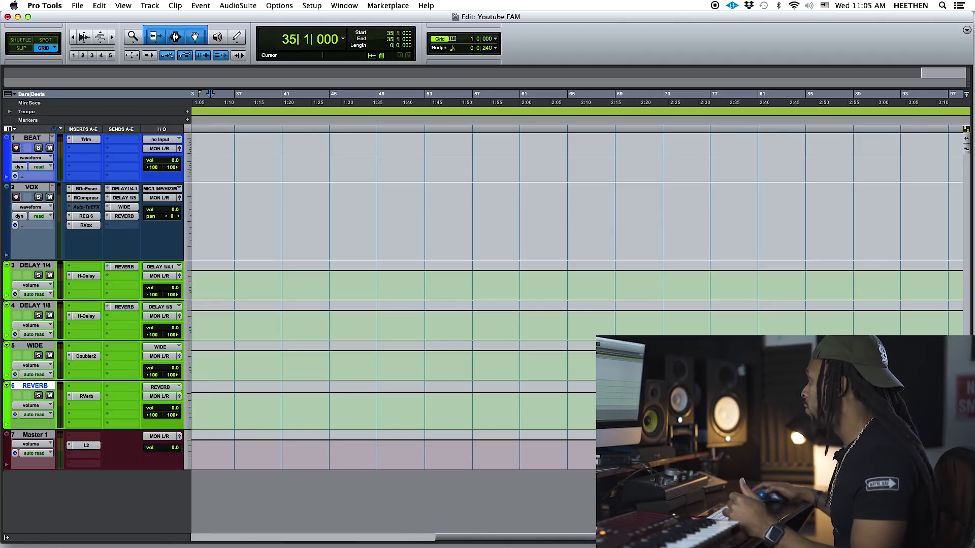
Drag the bricks_2z 140 bpm_Master clip from the Clips list onto the BEAT track at bar 1.
key(super+alt+l)
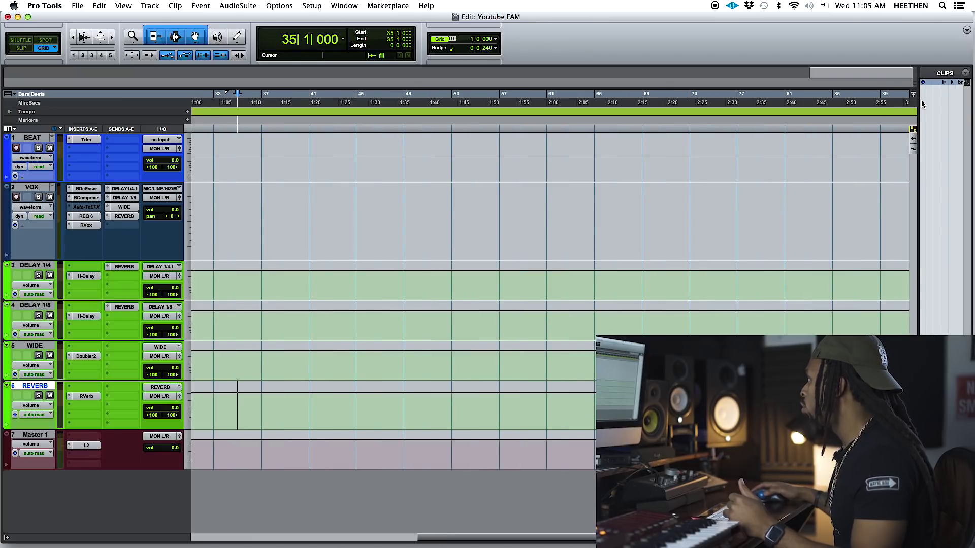
drag(921, 100, 148, 152)
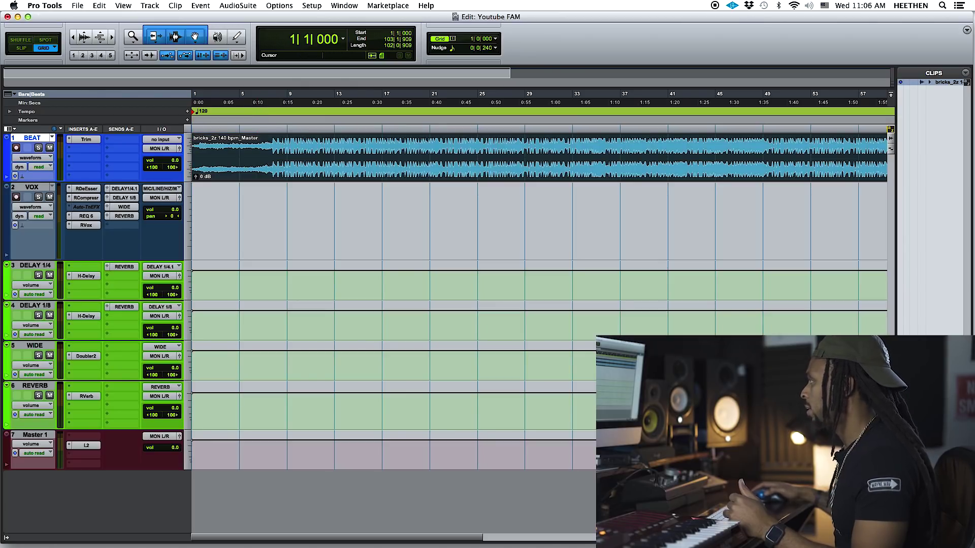
key(ctrl+alt+super+l)
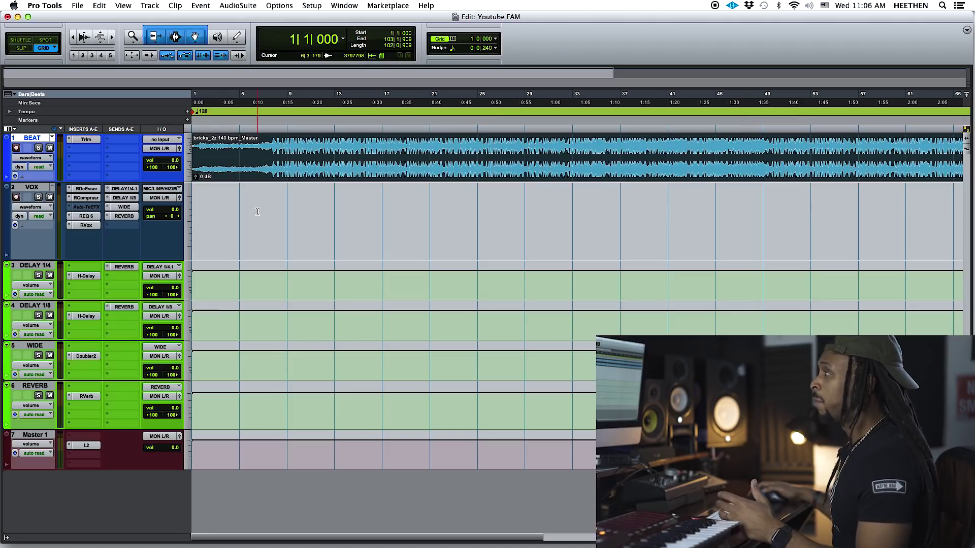
click(274, 204)
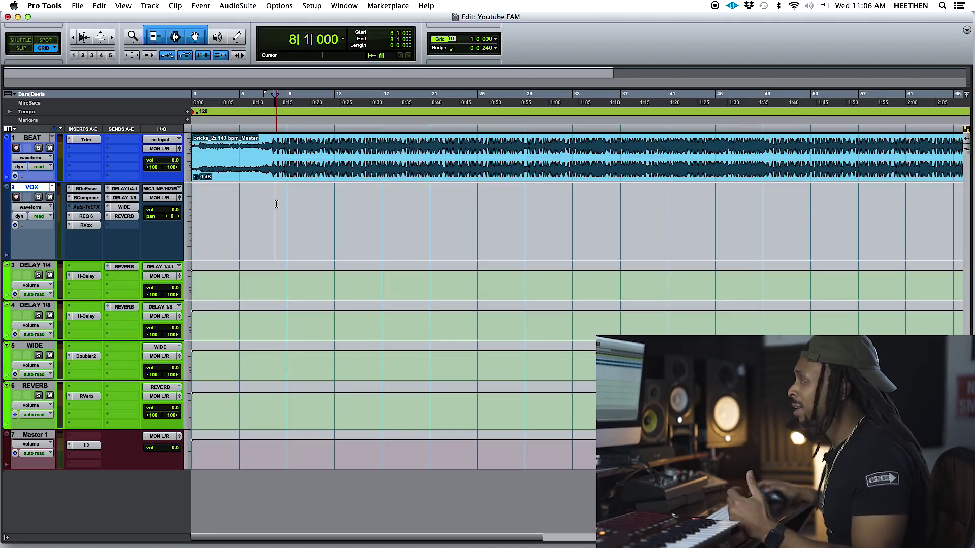
Set the Playback Engine's H/W Buffer Size to 64 samples.
click(312, 6)
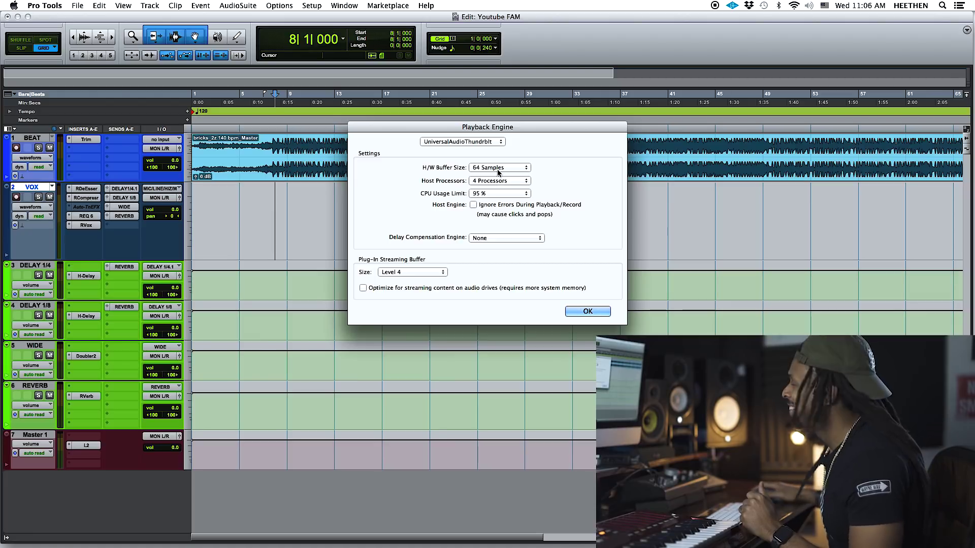
click(585, 311)
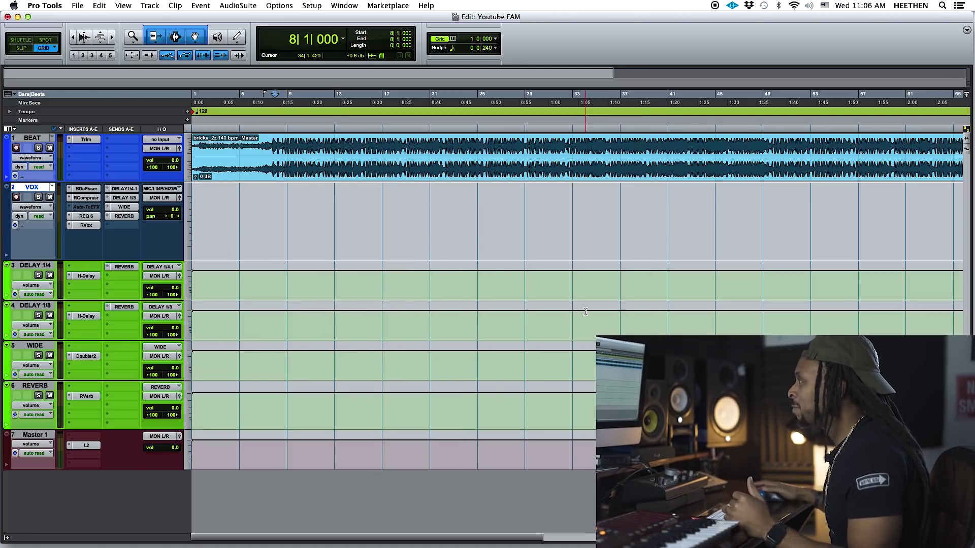
click(292, 224)
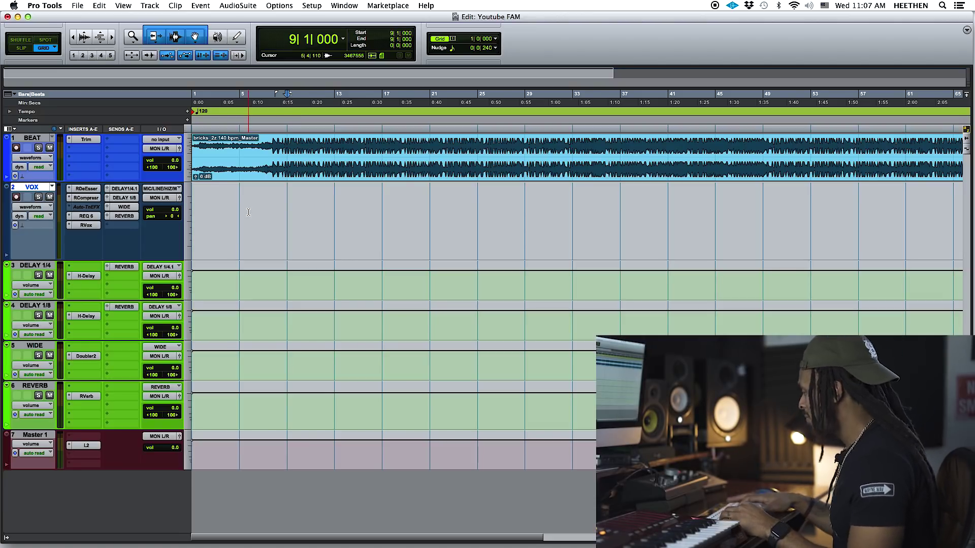
Return the playhead to the session start and save the Youtube FAM session.
key(Return)
key(super+s)
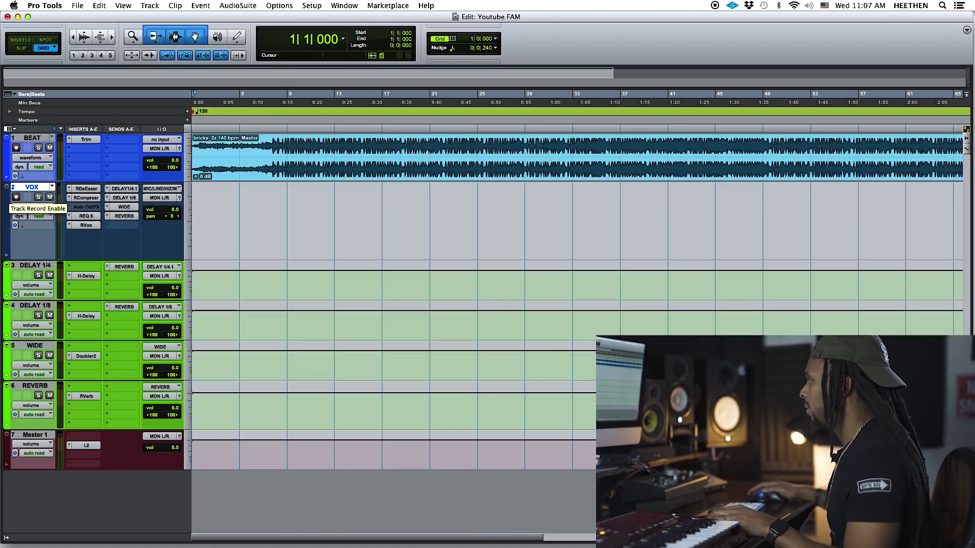
mouse_move(660, 547)
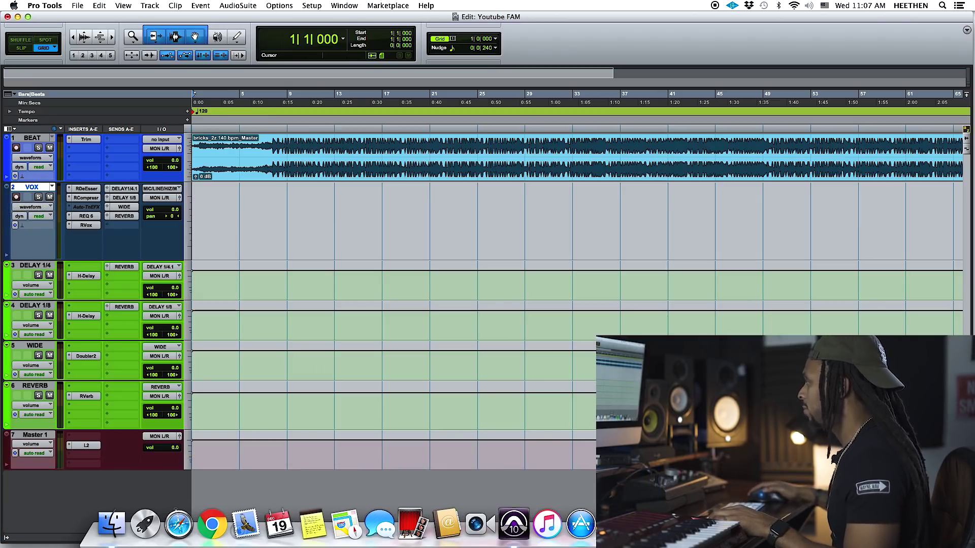
Check the Neve 1073 and LA-2A input chain in UAD Console, then record-arm VOX in Pro Tools.
click(648, 525)
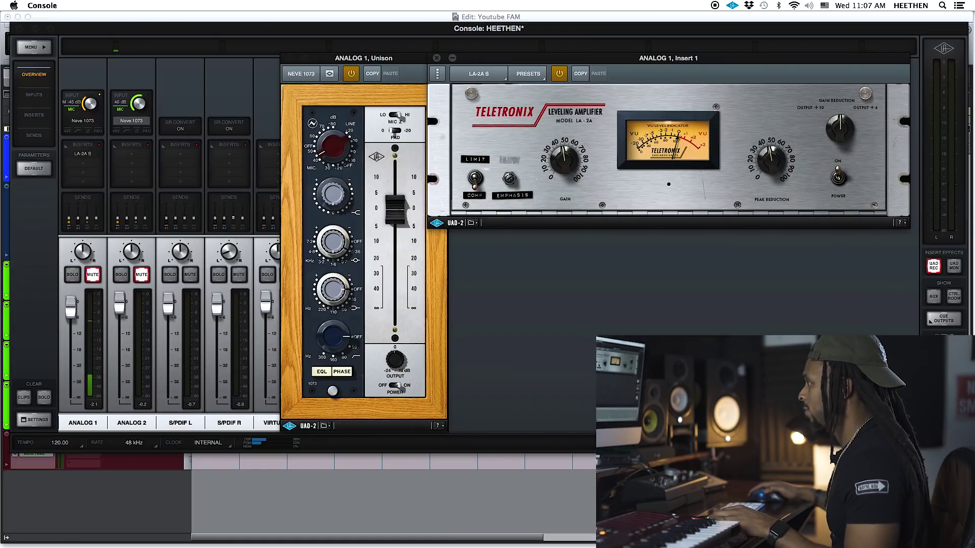
key(super+Tab)
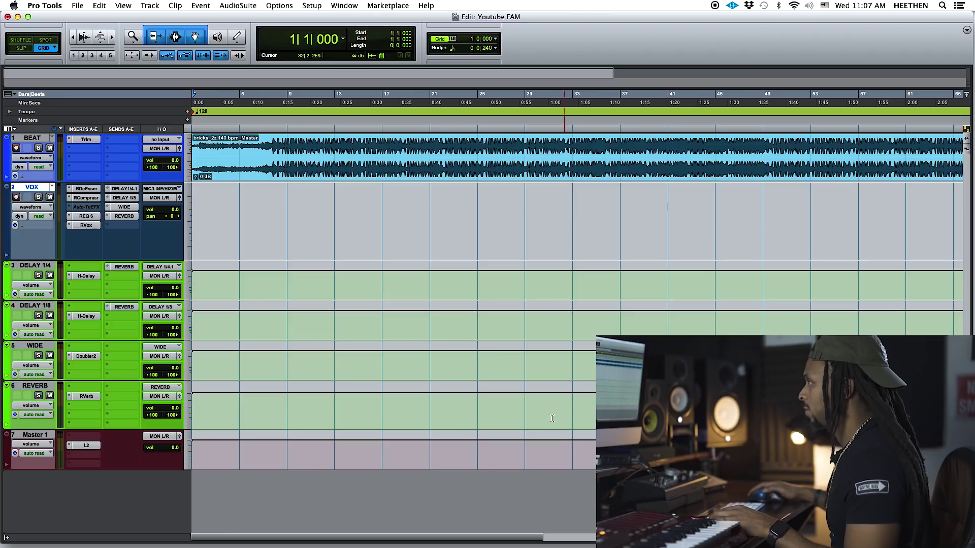
click(18, 199)
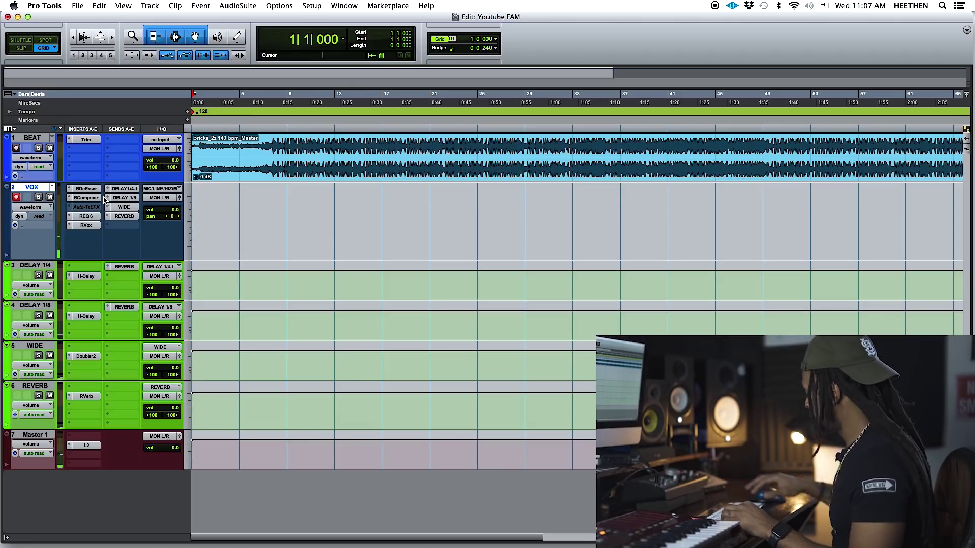
Record the vocal take VOX_01 on the VOX track from bar 1 to about bar 22.
key(super+space)
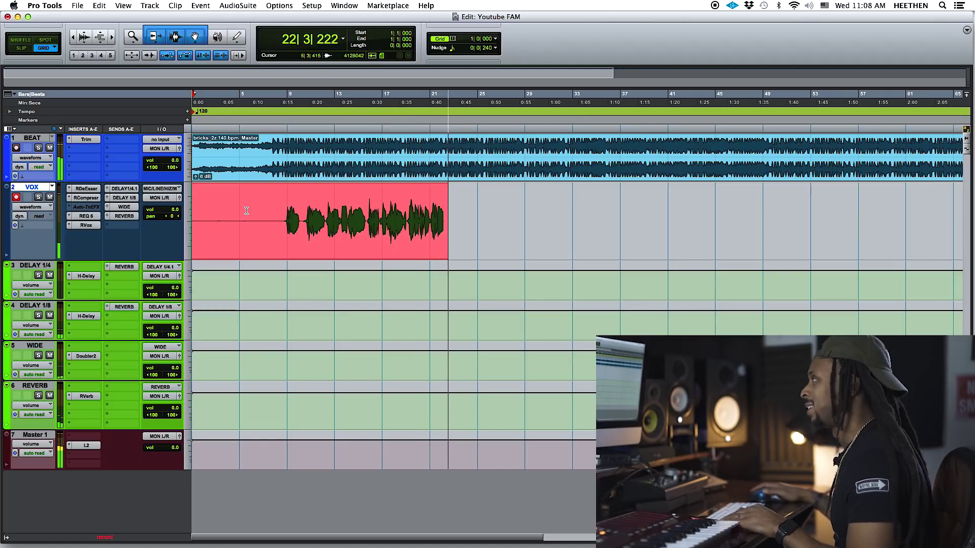
key(space)
click(268, 210)
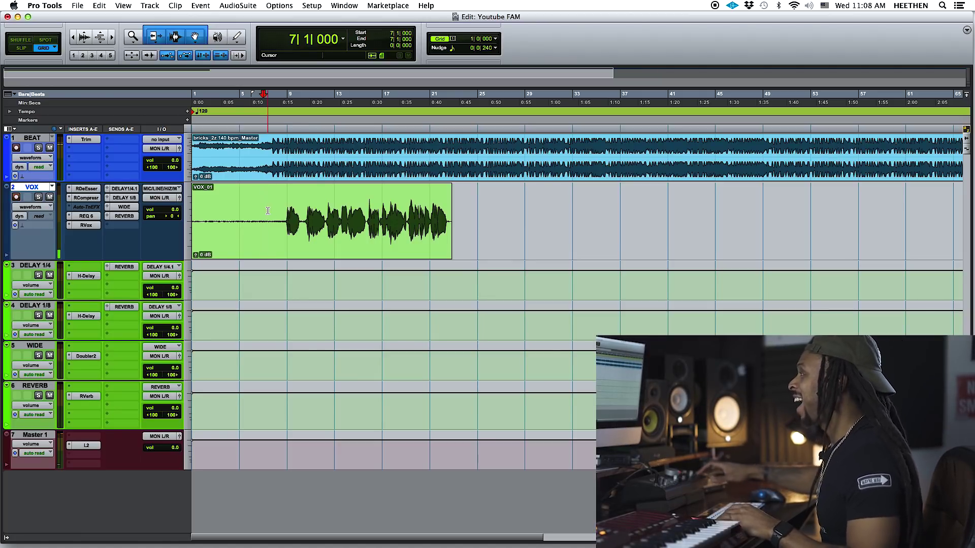
Trim the VOX_01 clip's start to the insertion point at bar 7.
key(a)
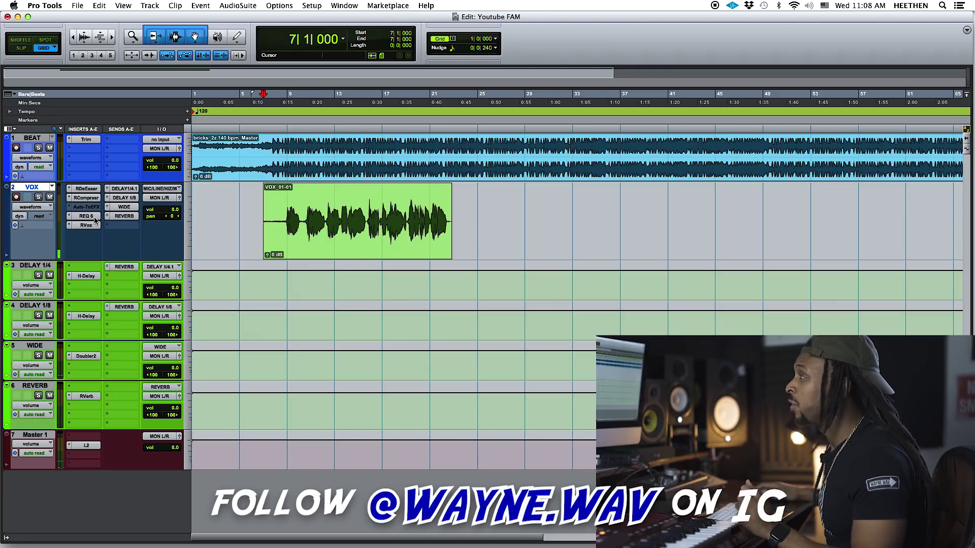
click(124, 207)
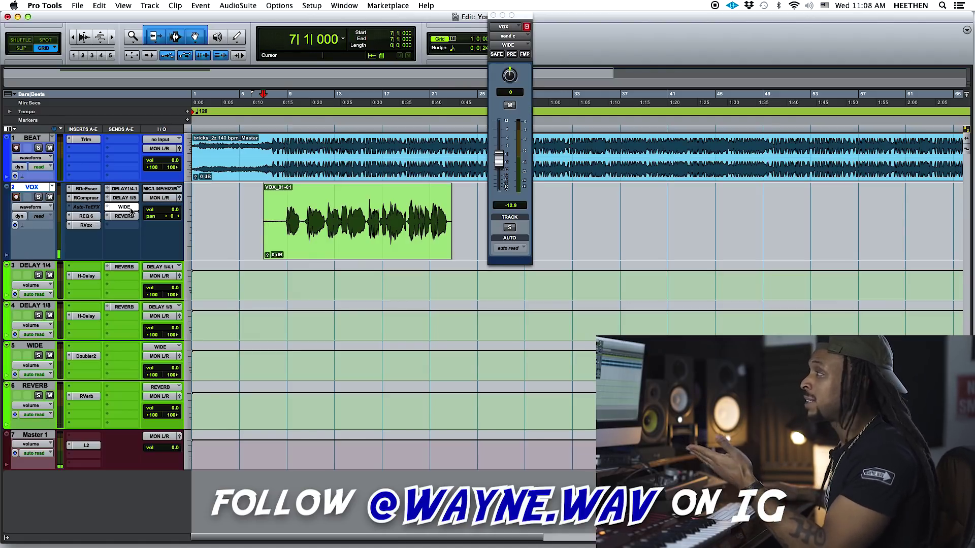
click(124, 216)
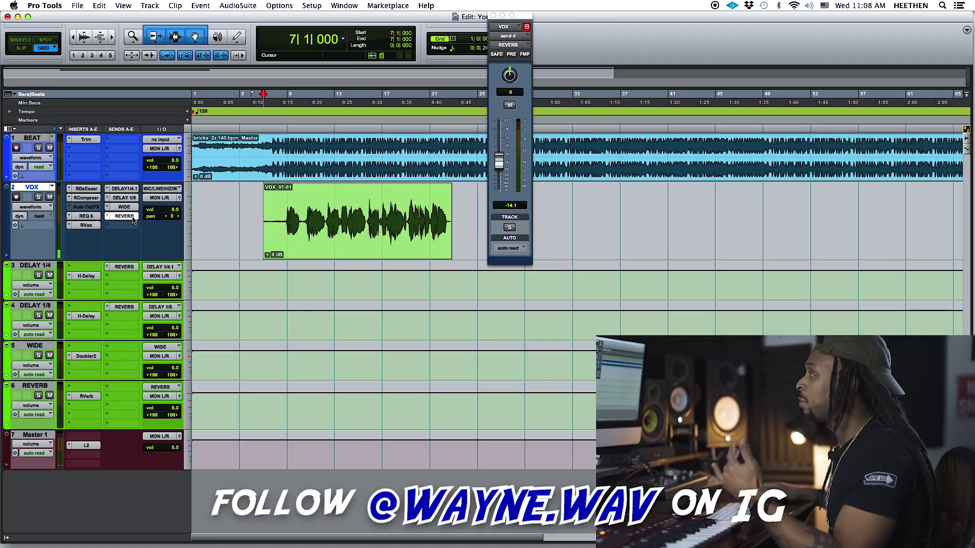
click(134, 199)
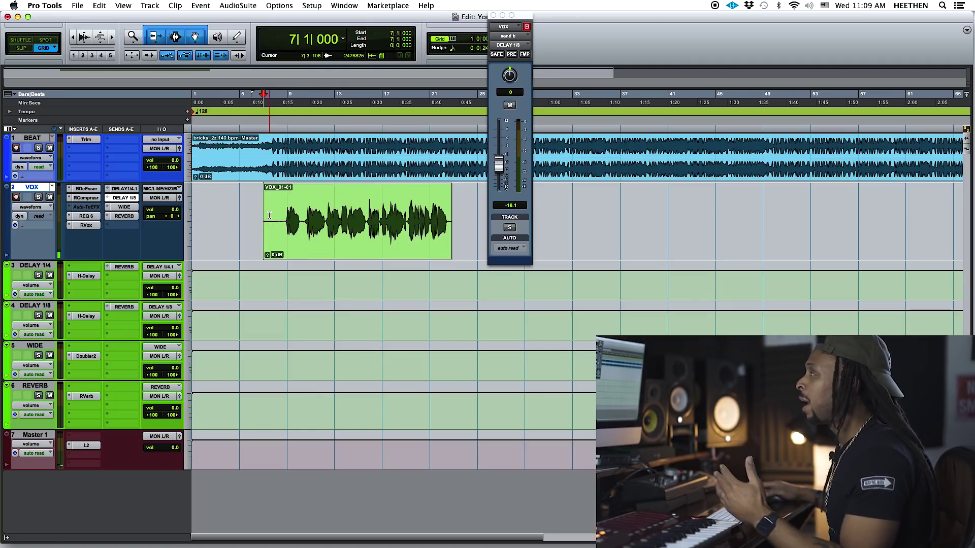
click(492, 15)
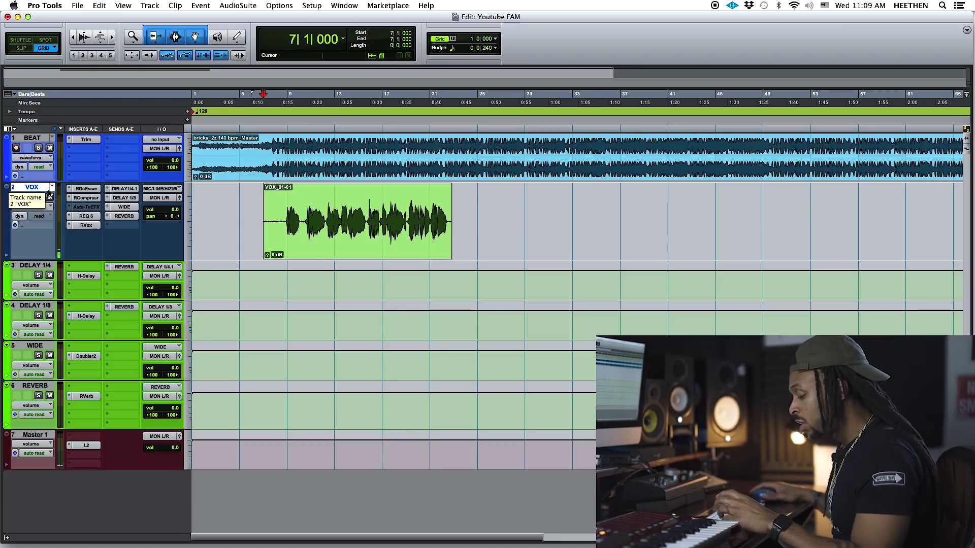
Duplicate the VOX track with inserts, sends and groups but without automation, creating VOX.dup1.
key(alt+shift+d)
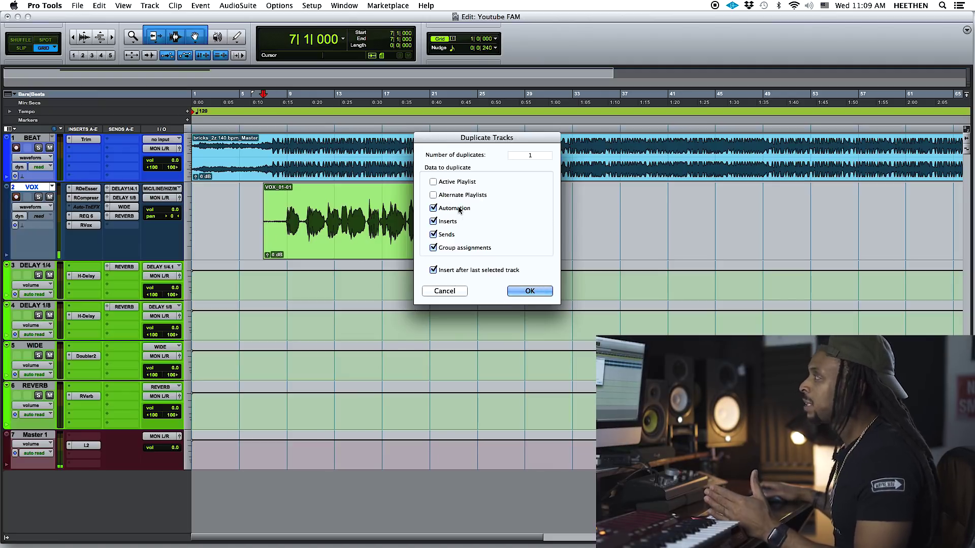
click(457, 207)
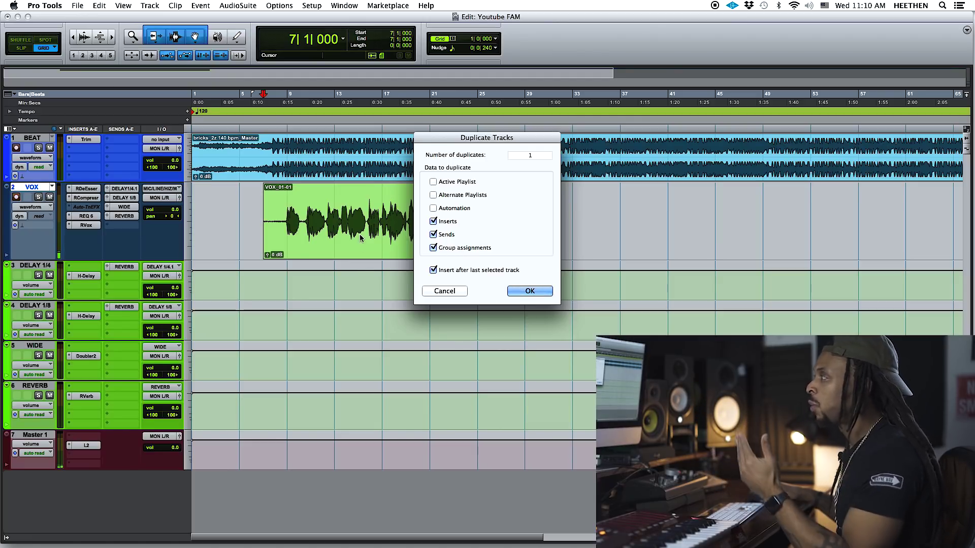
click(530, 291)
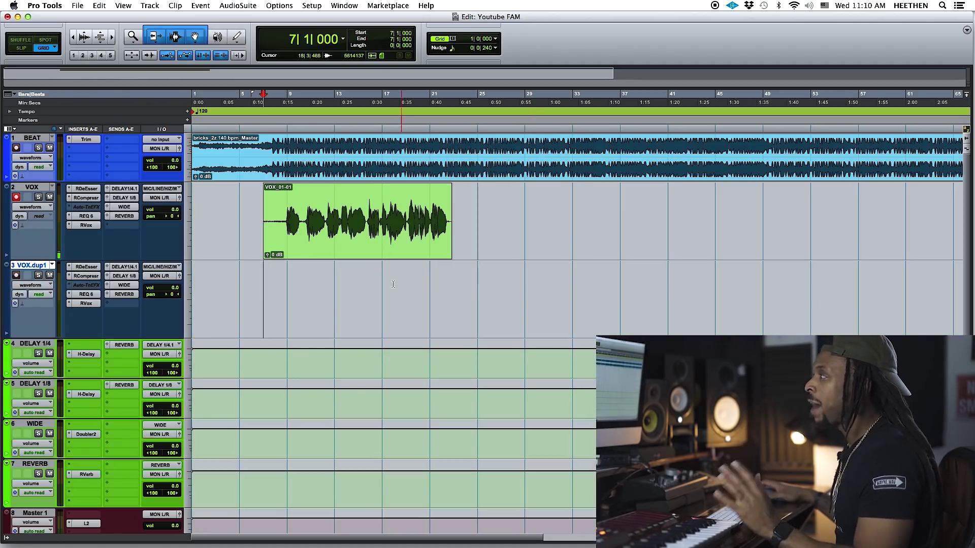
Record-arm VOX.dup1 and record a second vocal take, VOX.dup1_01, from bar 20 to about bar 30.
click(15, 275)
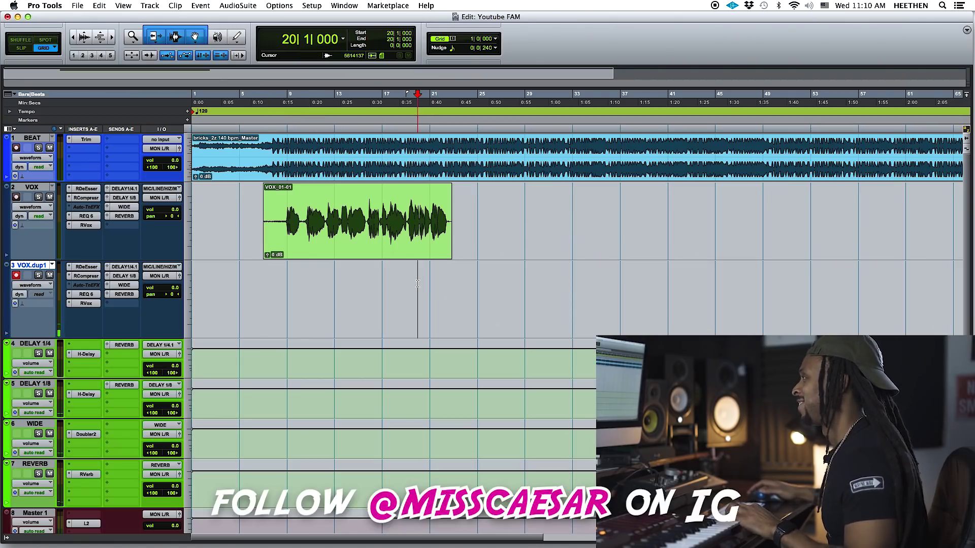
key(super+space)
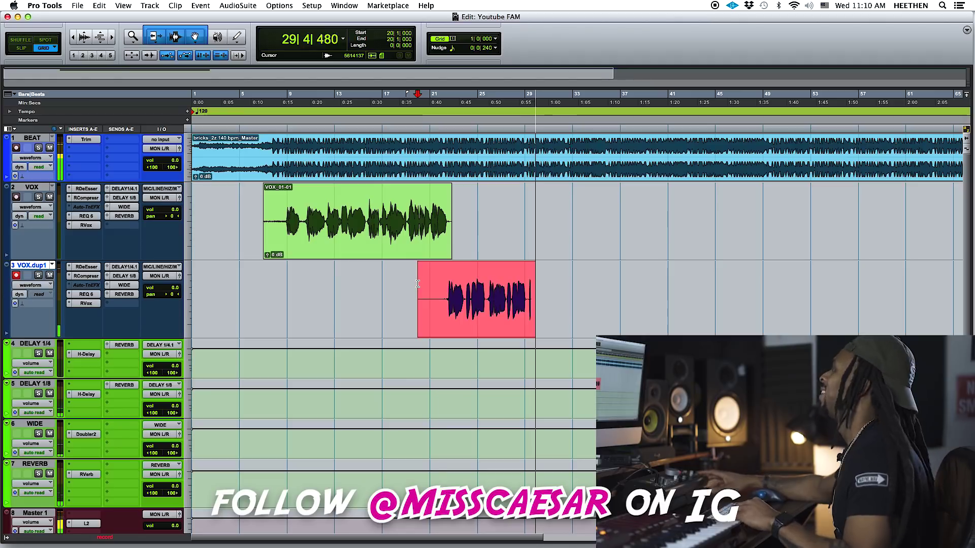
key(space)
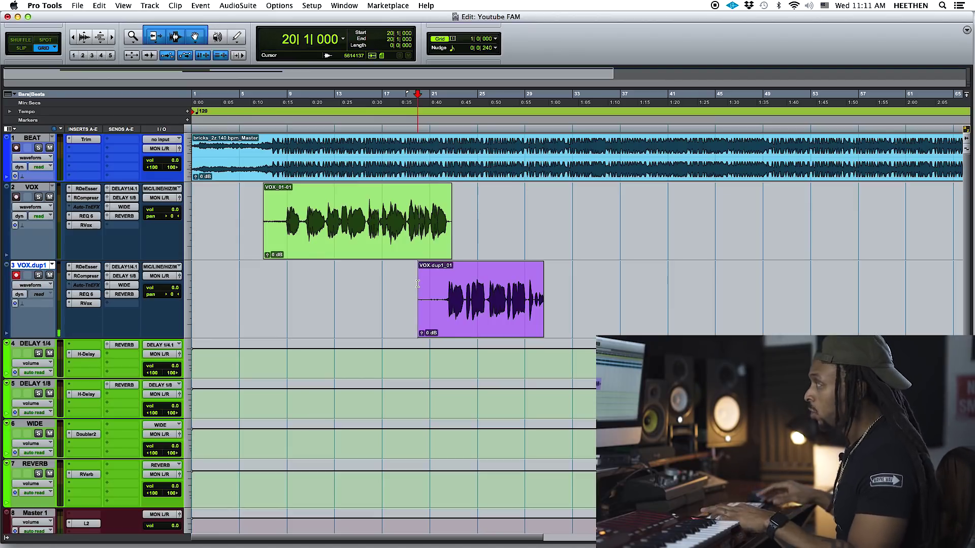
key(alt+shift+d)
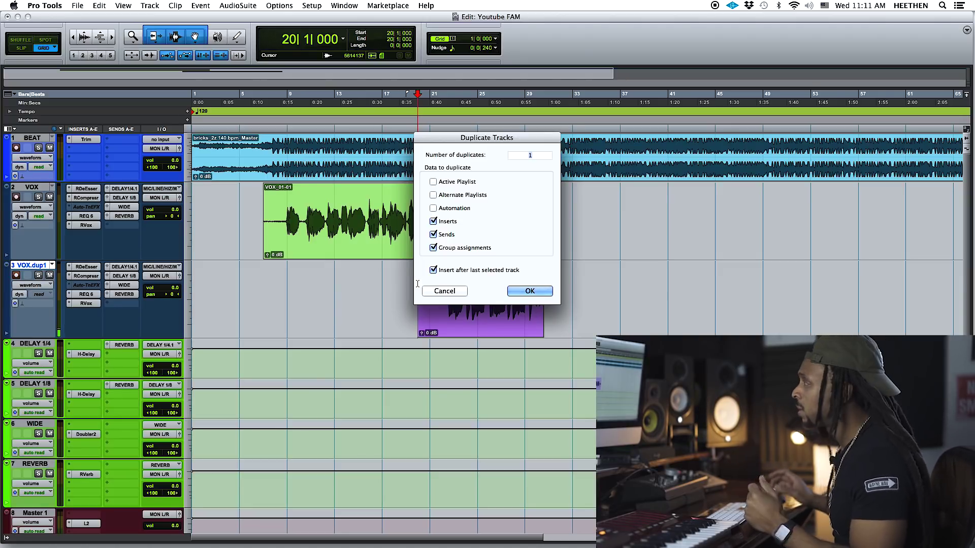
Confirm the duplication to create an empty VOX.dup2 track below VOX.dup1.
key(Return)
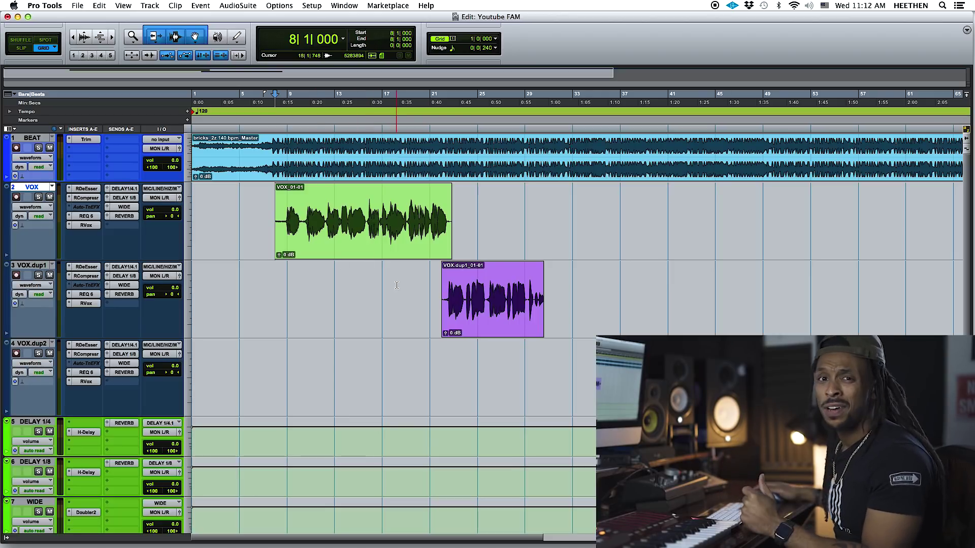
Save the session as the template 'Youtube FAM' under the Record+Mix category.
click(80, 6)
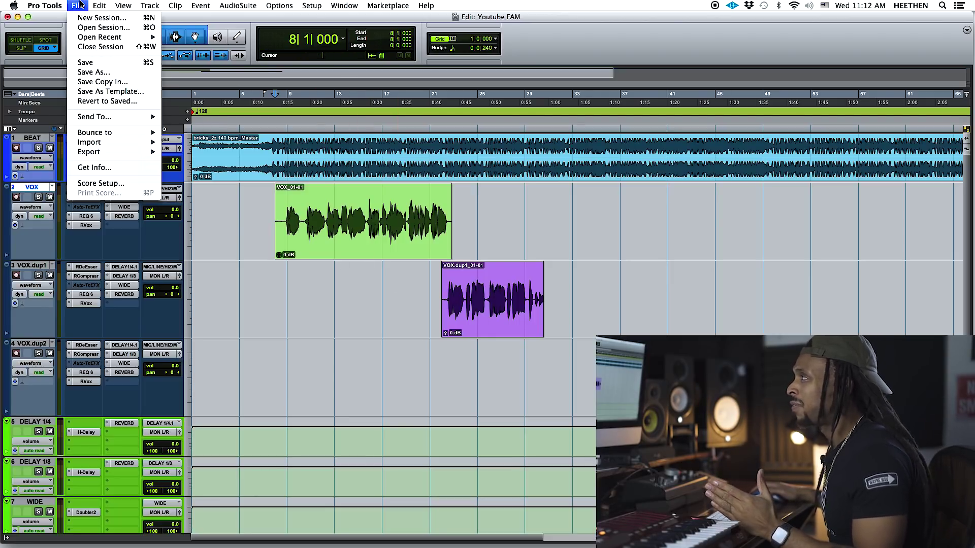
click(94, 91)
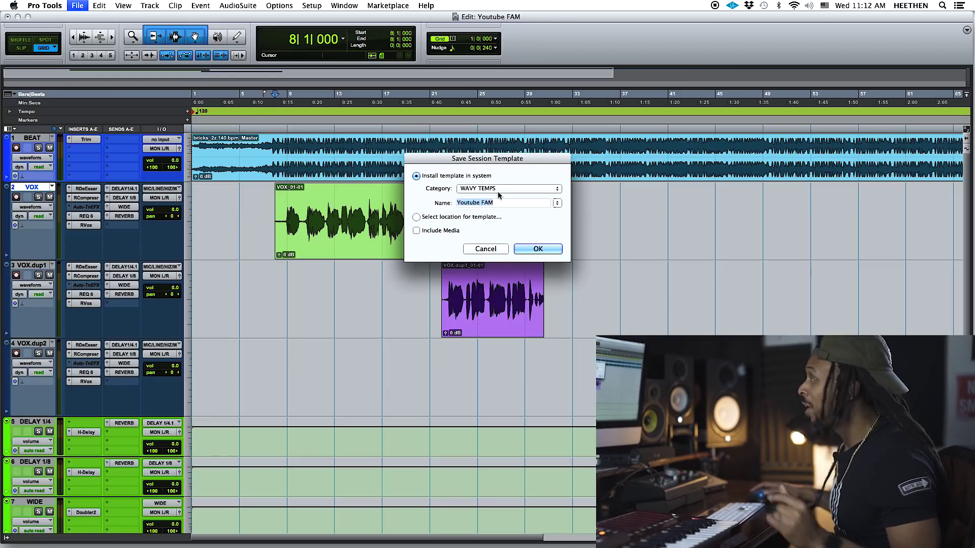
click(541, 190)
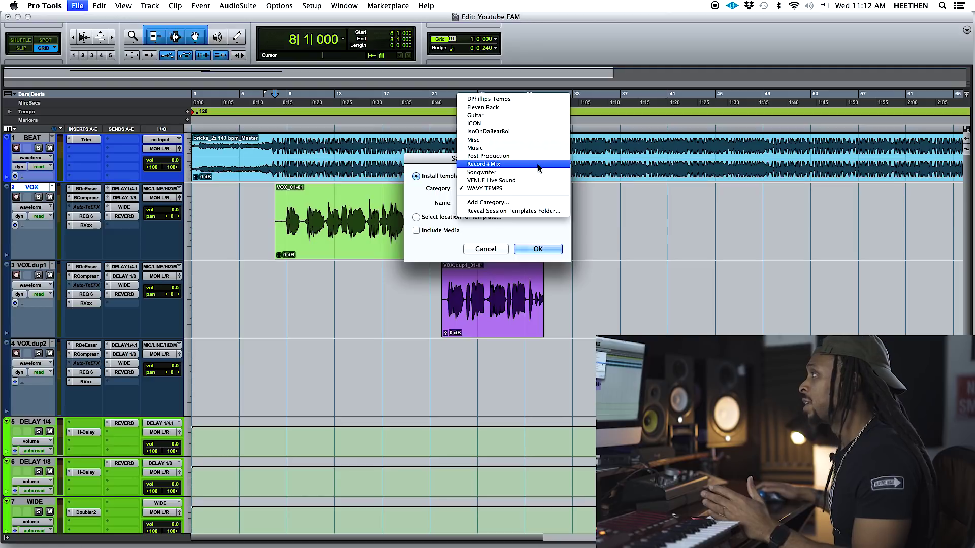
click(538, 164)
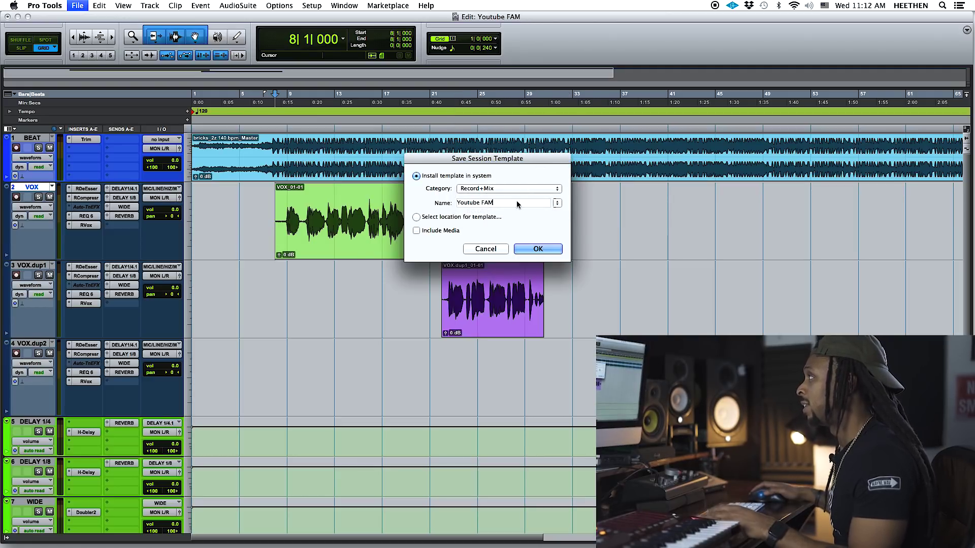
click(549, 249)
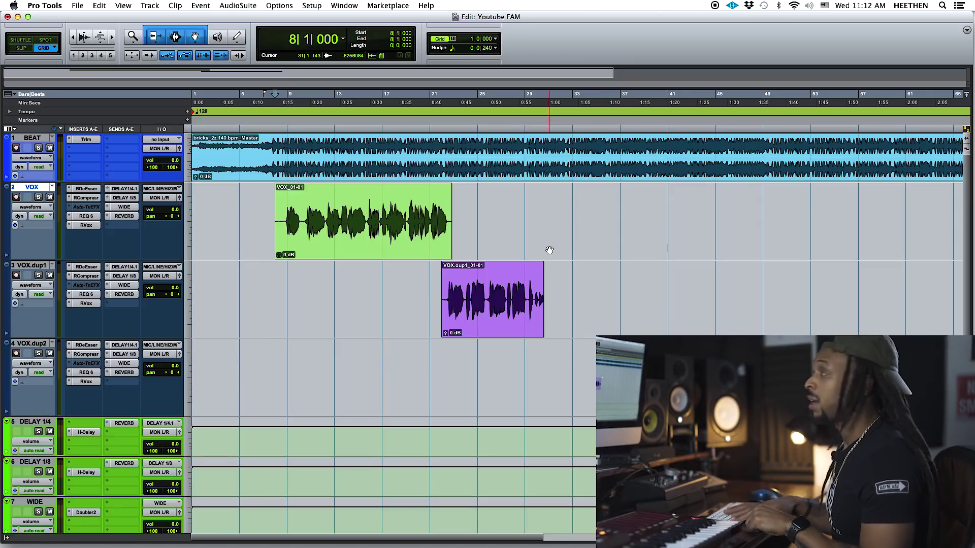
Start a new session from a template and find Youtube FAM in the Record+Mix category.
key(super+n)
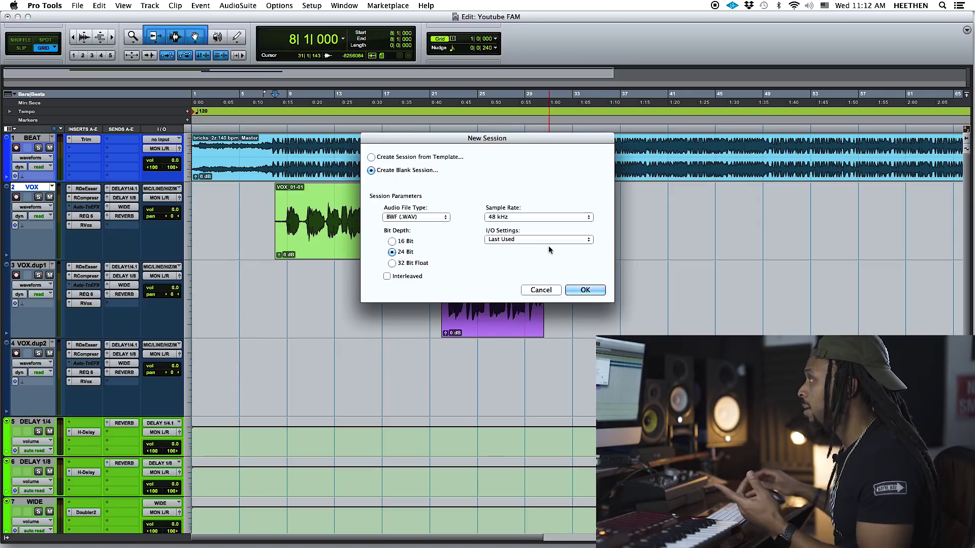
click(389, 159)
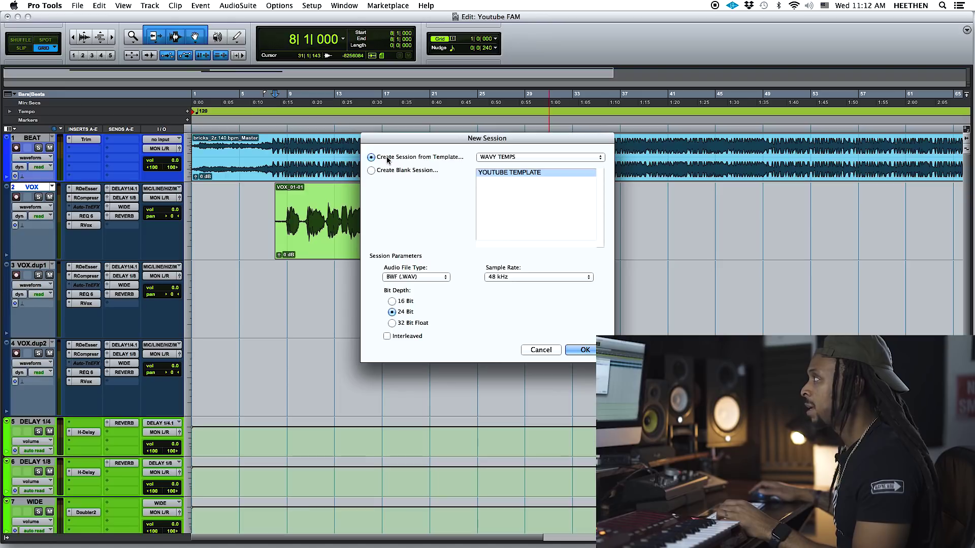
click(504, 159)
click(511, 138)
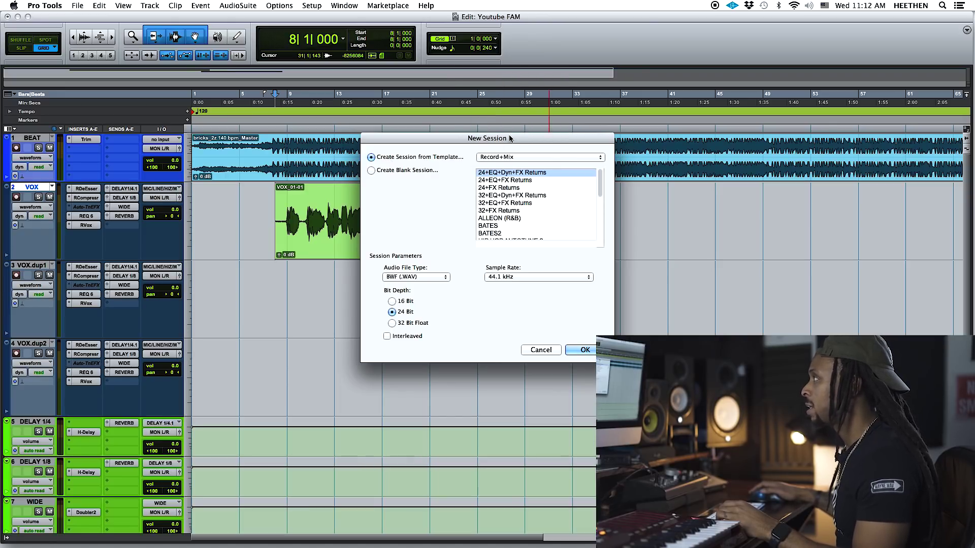
scroll(550, 187, down, 5)
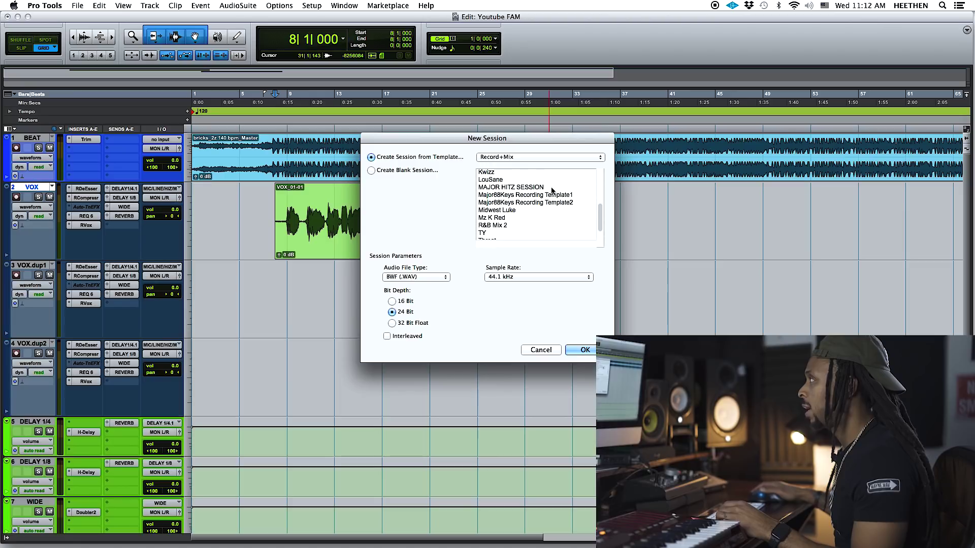
scroll(551, 186, down, 3)
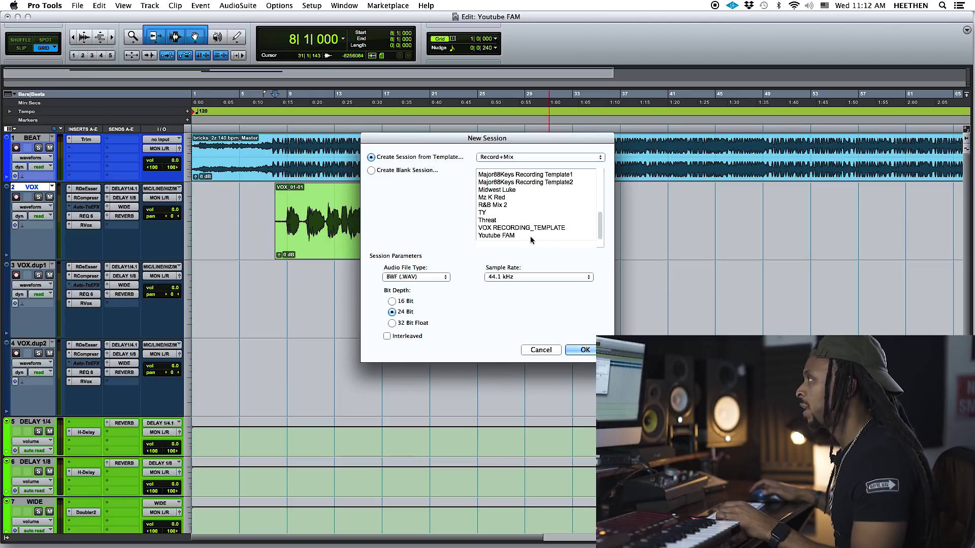